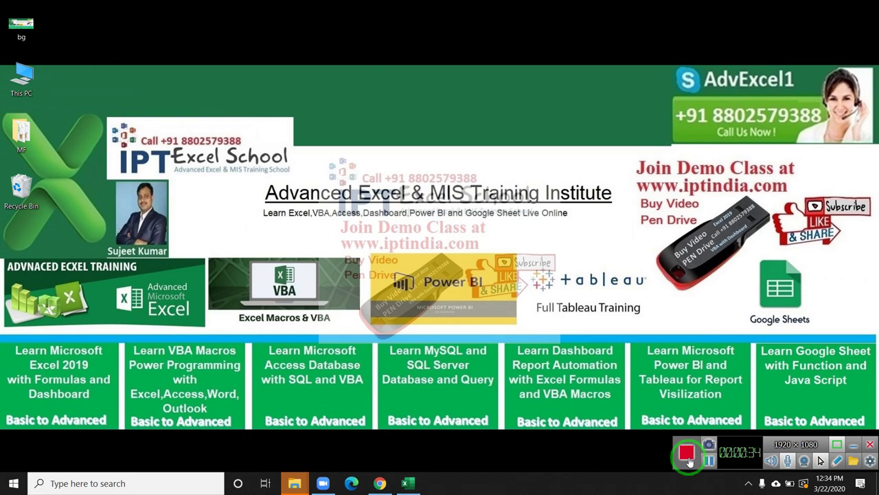
Open the Excel workbook Book1 with its column of times from the taskbar.
click(410, 483)
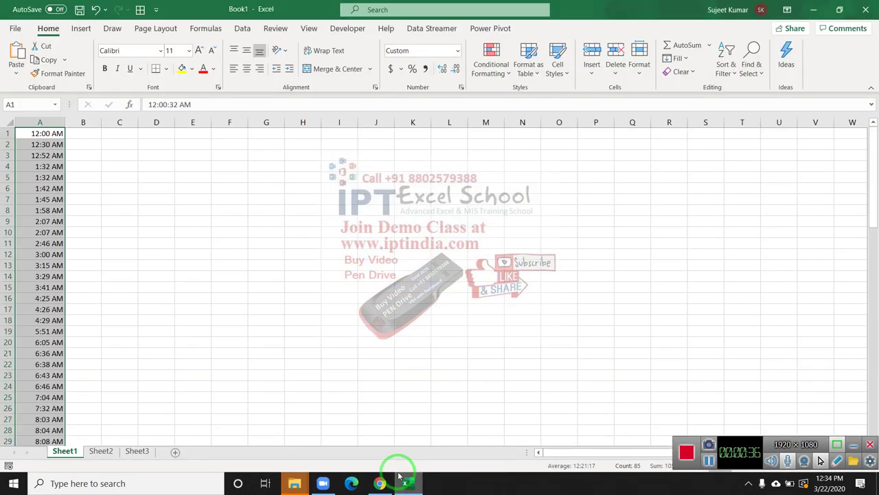
Check the full time values stored in several column A cells, including A11, A13 and A37.
click(55, 145)
click(51, 243)
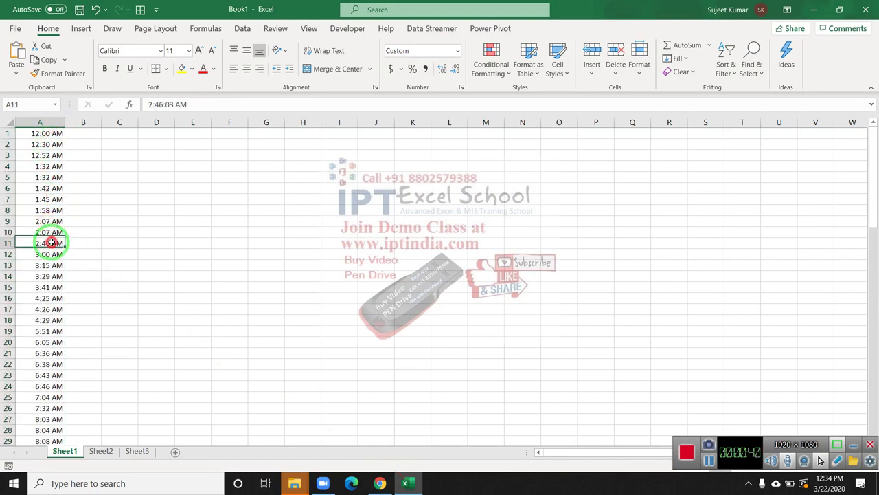
click(37, 266)
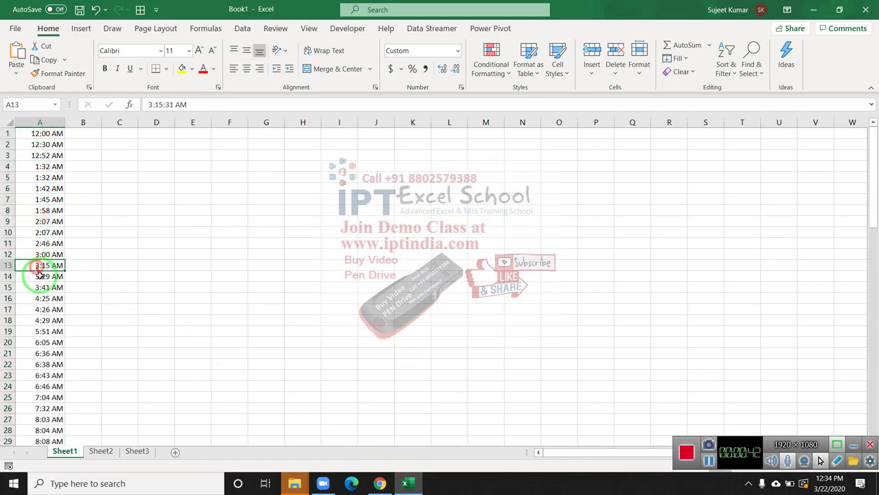
scroll(40, 274, down, 4)
scroll(41, 268, down, 4)
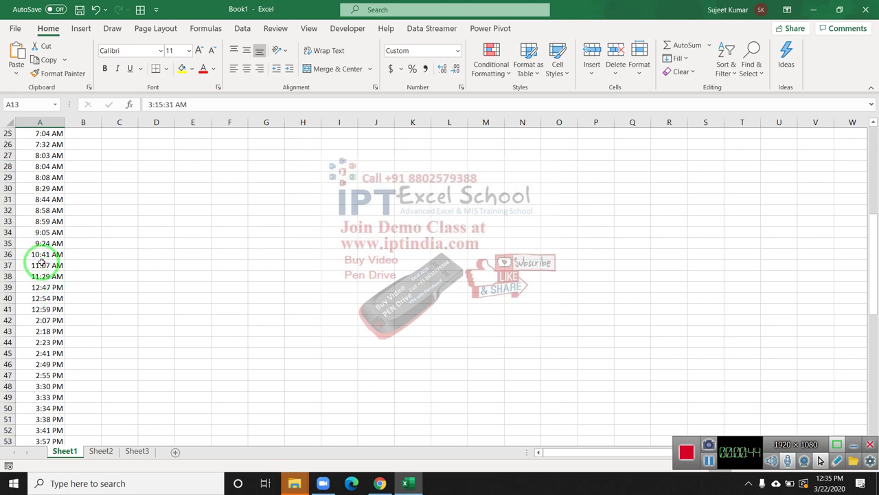
click(42, 264)
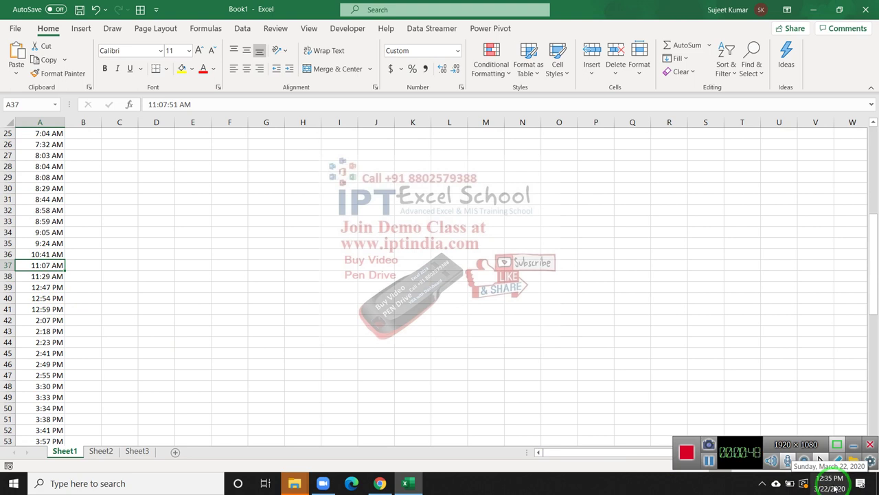
click(58, 298)
Select every time in column A from A1 down to the last entry.
key(Up)
key(Up)
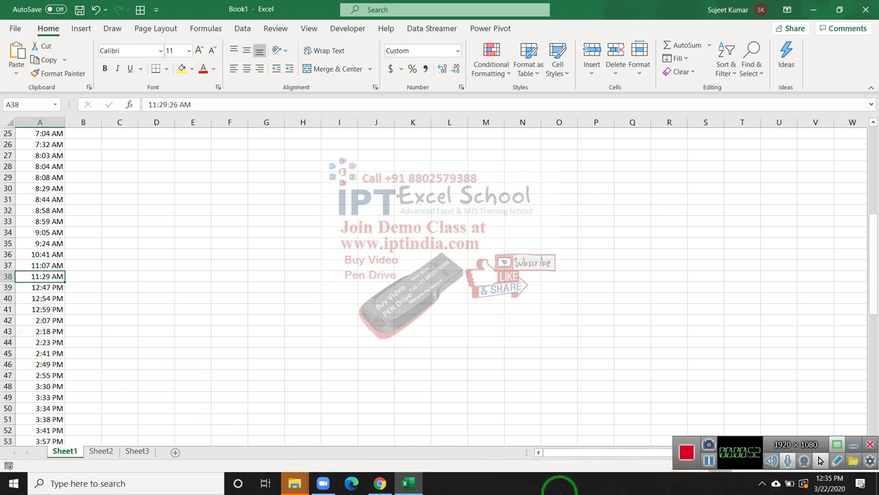
key(ctrl+shift+Up)
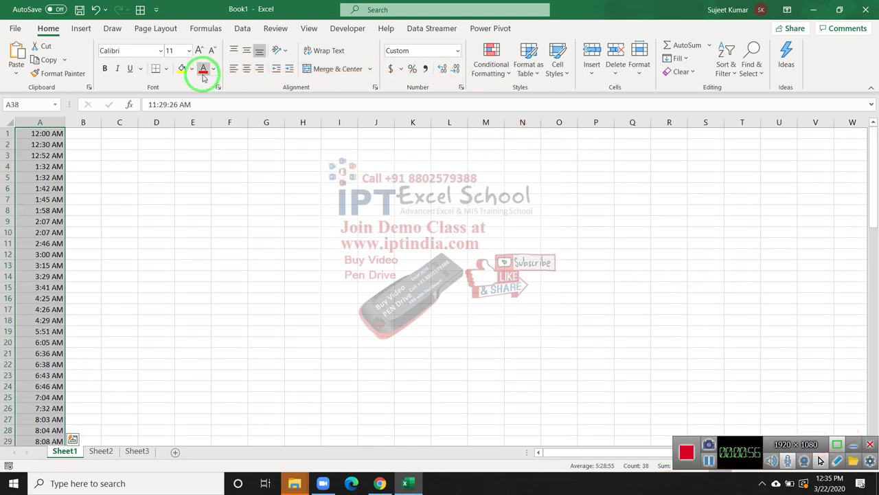
scroll(217, 330, down, 3)
scroll(217, 330, down, 4)
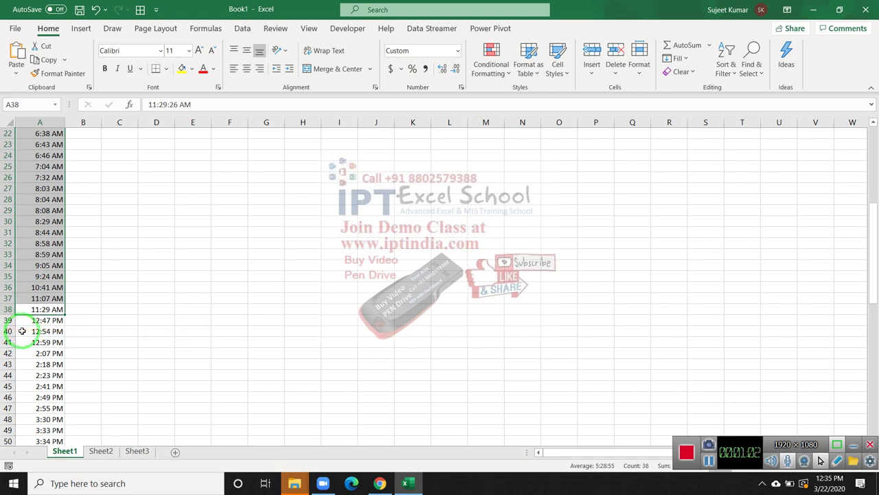
key(Up)
key(ctrl+Up)
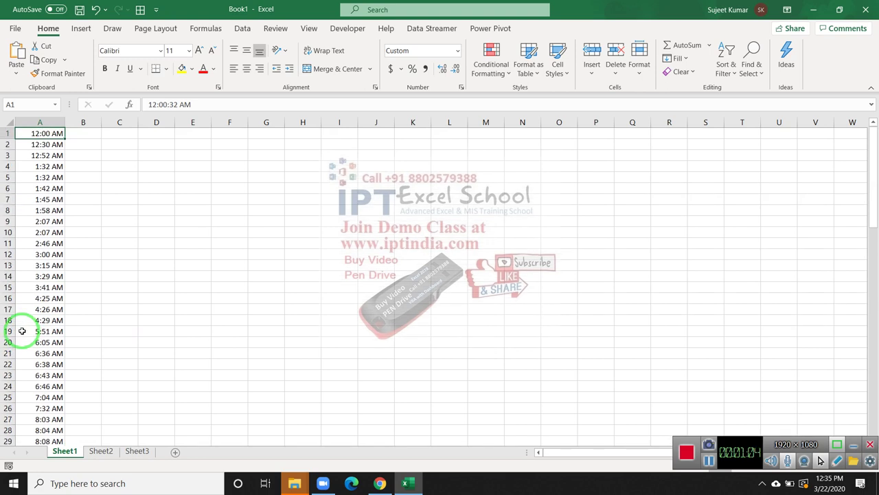
key(ctrl+shift+Down)
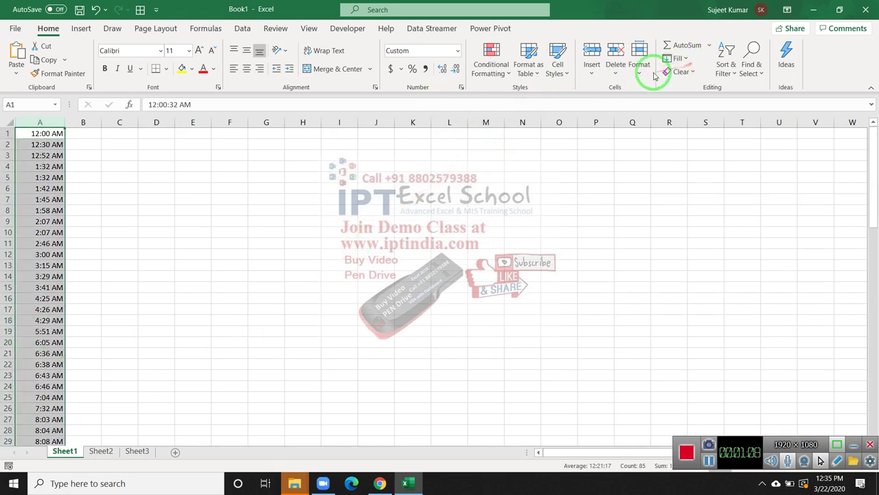
Create a new conditional formatting rule with the condition 'cell value less than or equal to'.
click(678, 59)
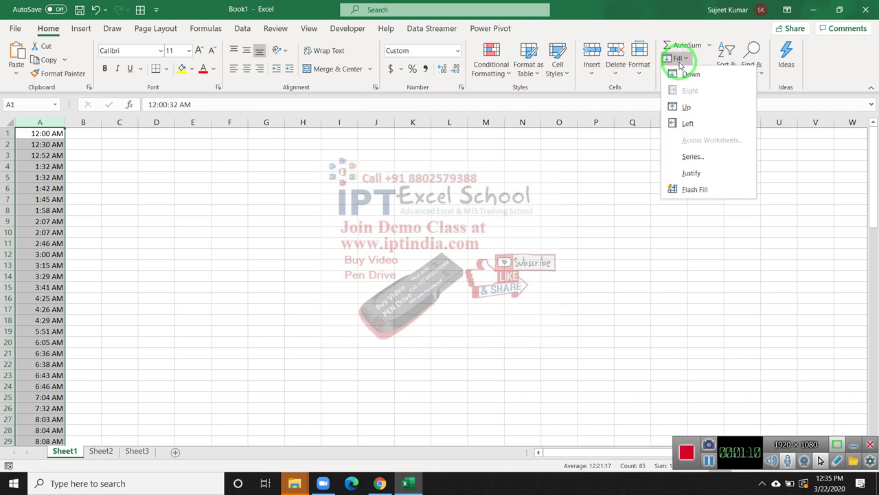
click(508, 67)
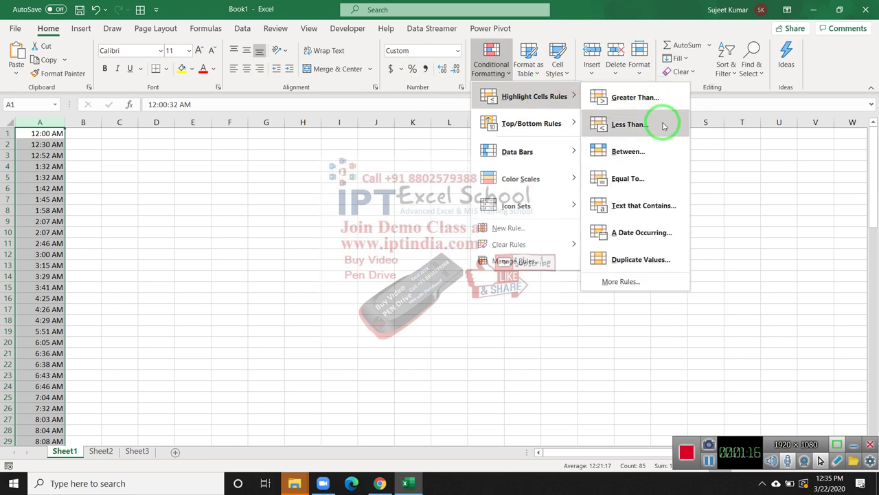
click(620, 281)
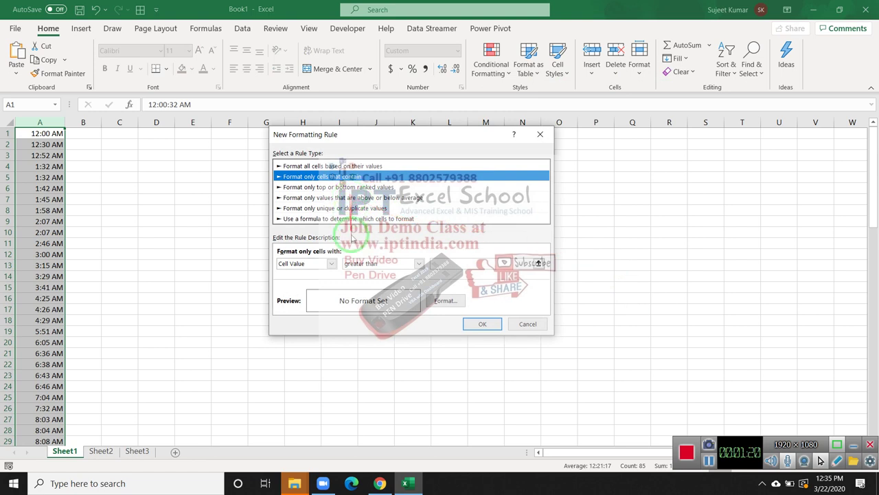
click(363, 263)
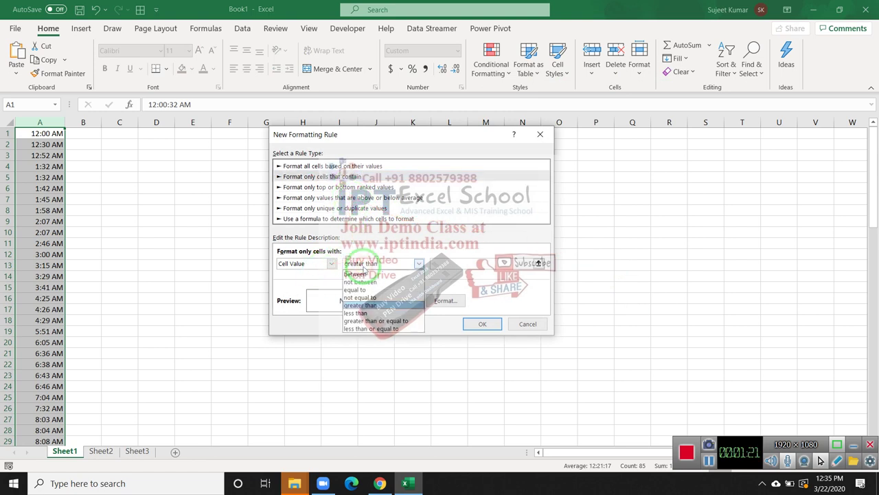
click(383, 330)
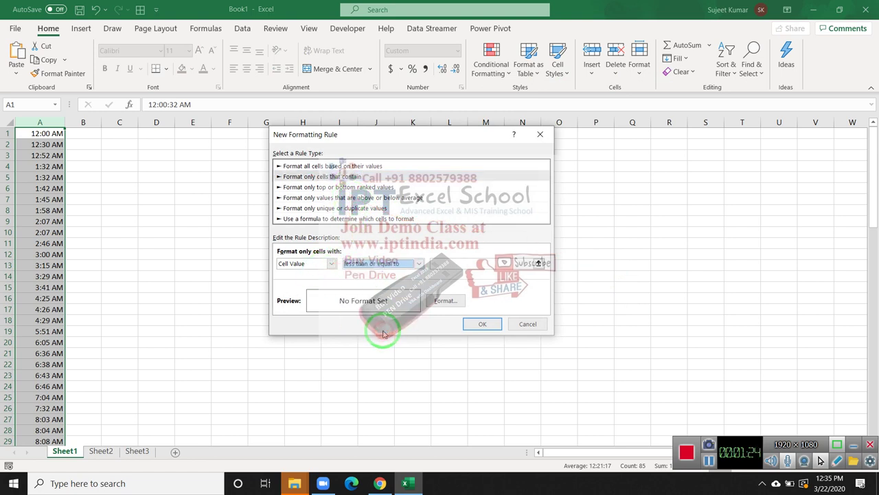
click(443, 263)
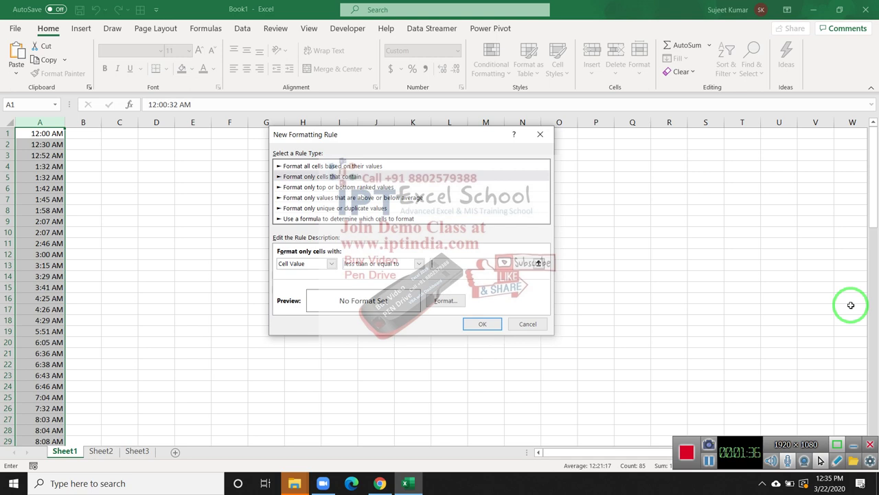
Enter =mod(now(),1)+$A$1 as the rule's comparison value.
text(now)
key(BackSpace)
key(BackSpace)
text(mod()
text(now)
text(()
text(),1)+$A$1)
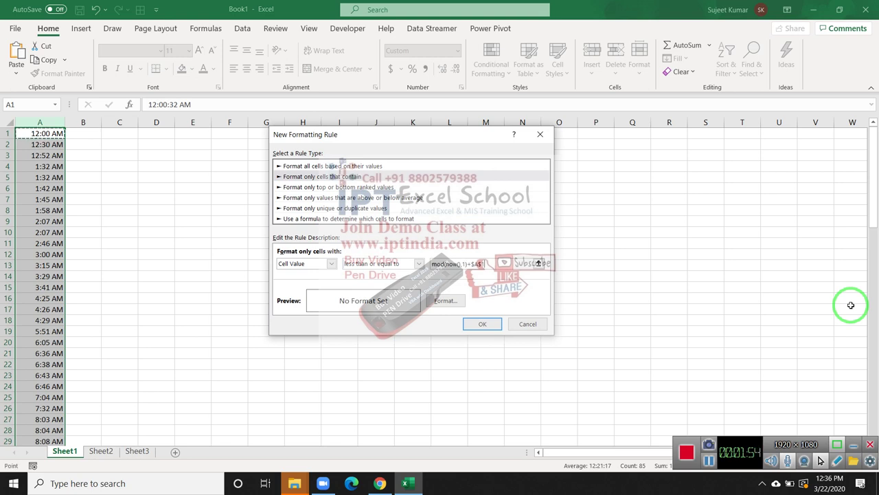
text(-)
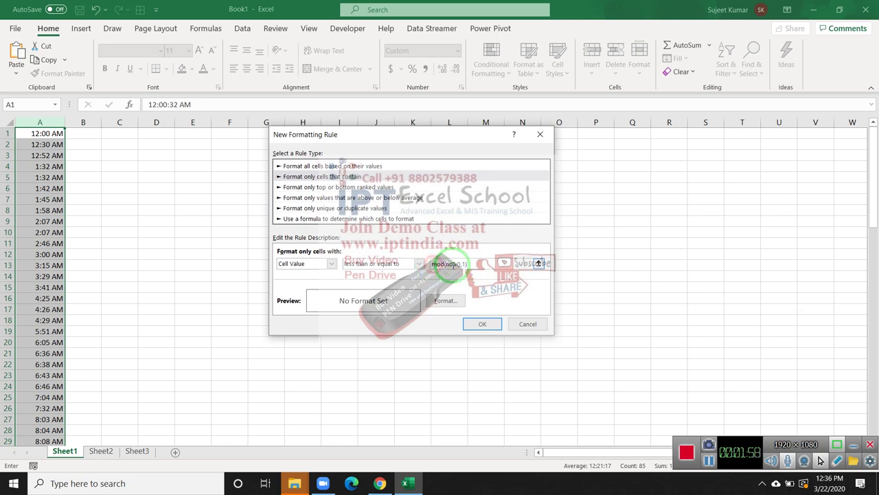
click(433, 263)
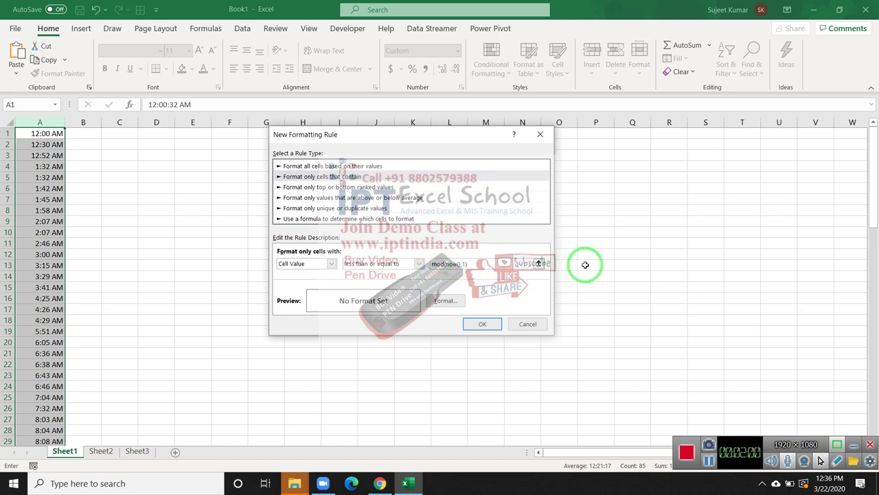
text(=)
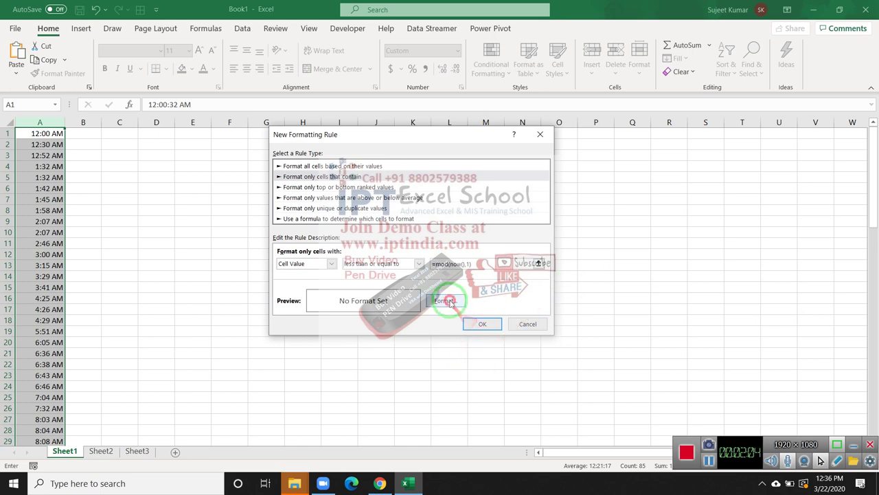
click(448, 302)
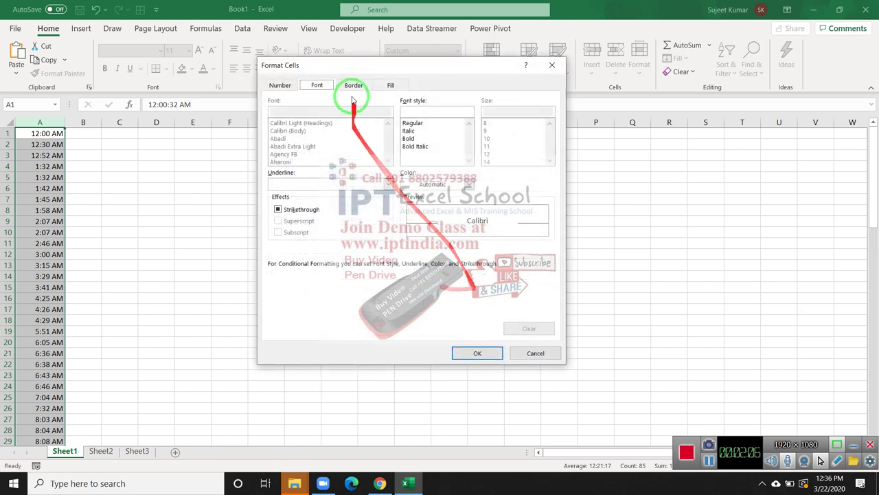
click(391, 85)
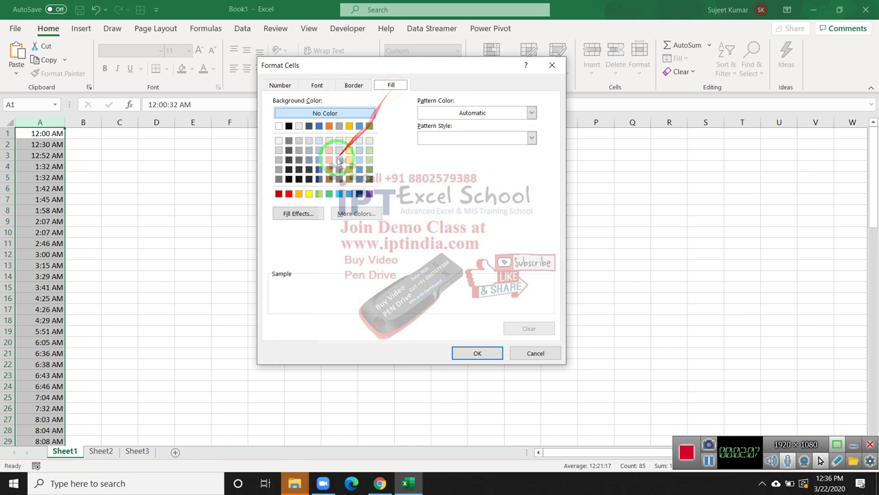
click(289, 193)
click(477, 352)
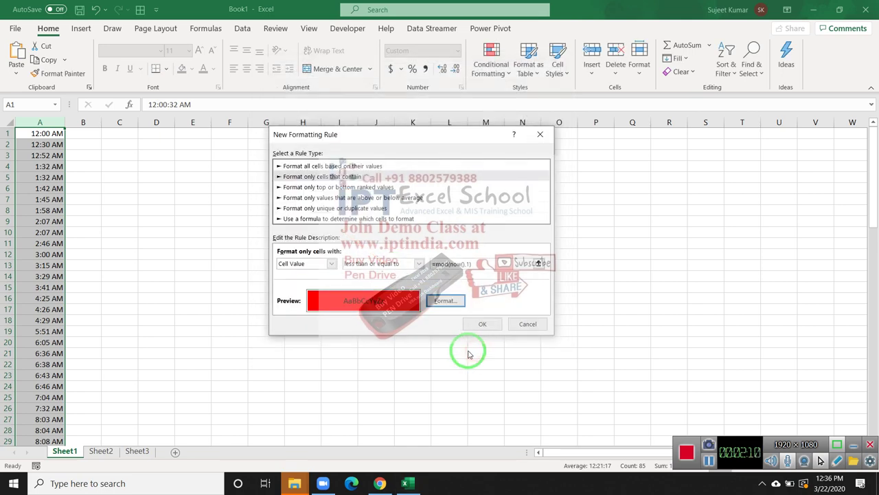
click(475, 324)
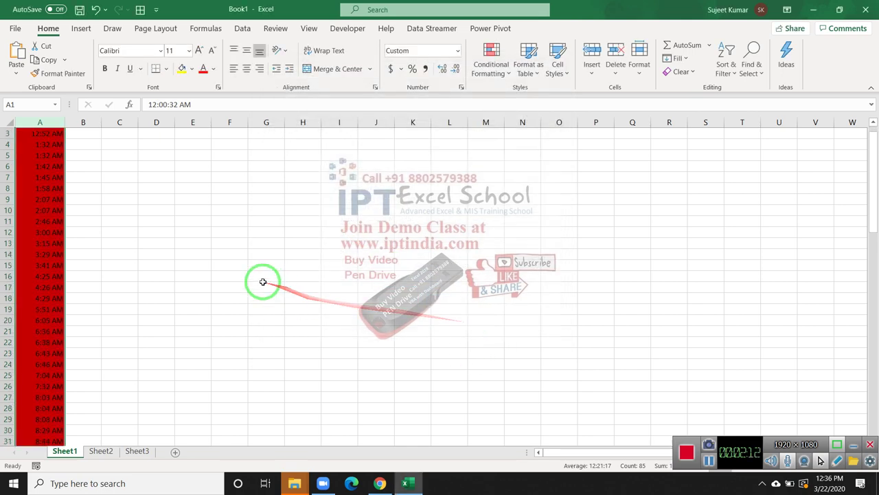
scroll(263, 281, down, 7)
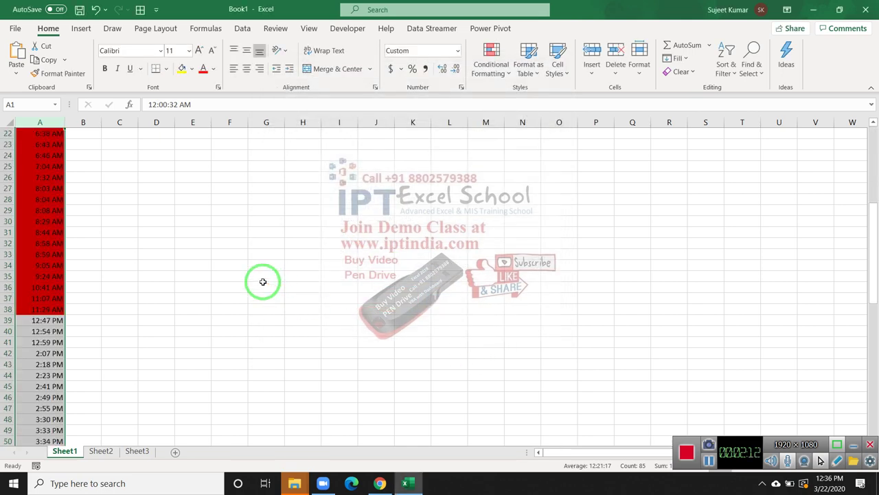
click(52, 320)
scroll(82, 349, up, 7)
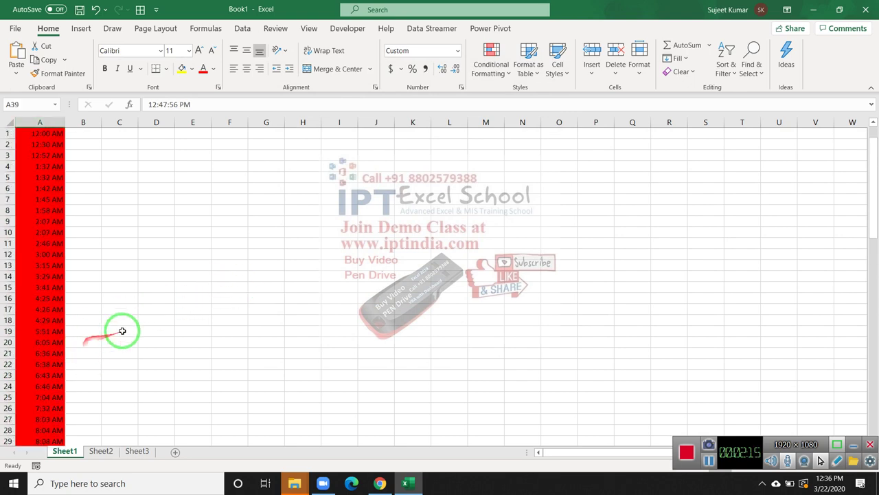
Enter =NOW() in G5, correcting the #NAME? error, so it shows 3/22/2020 12:36.
click(265, 176)
text(=no)
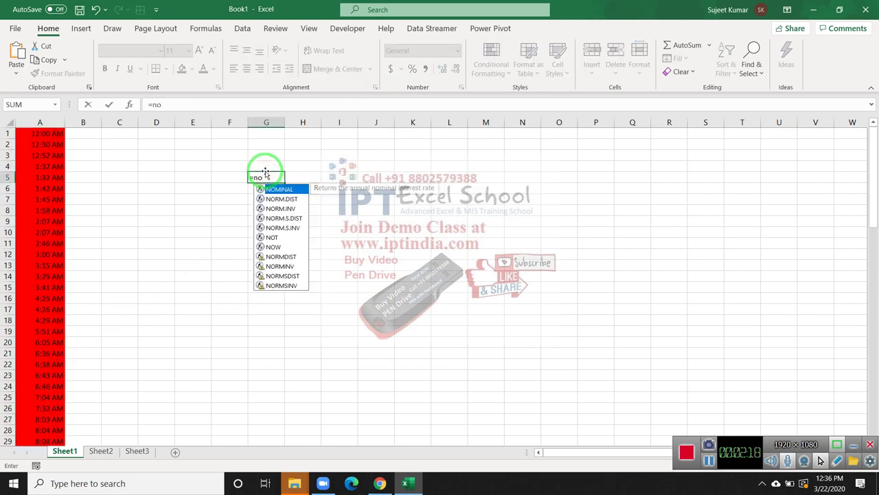
text(w)
key(Return)
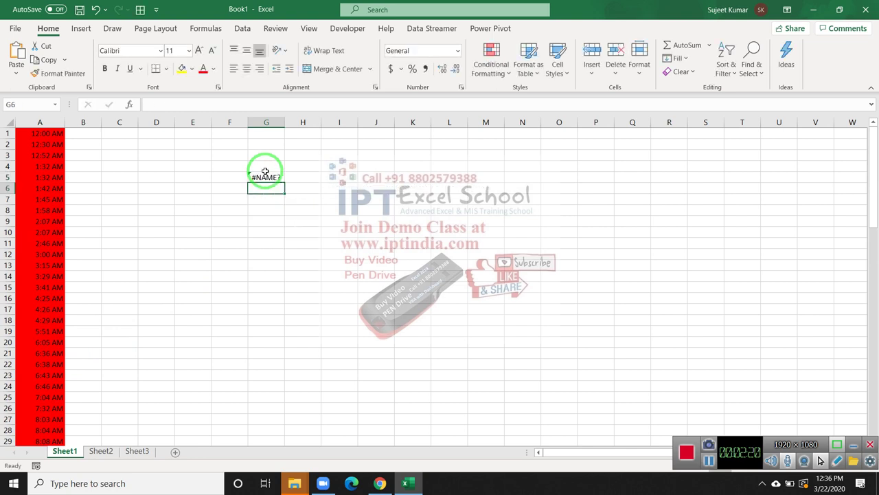
click(265, 176)
click(247, 105)
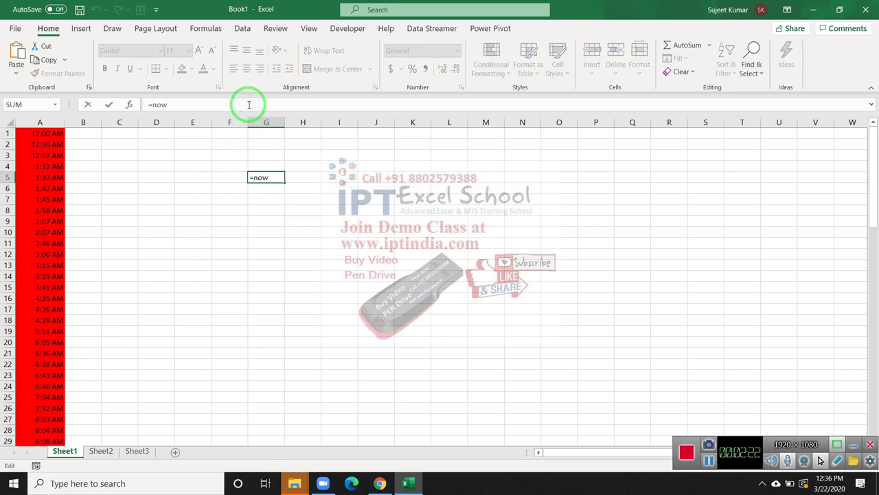
text(())
key(ctrl+Return)
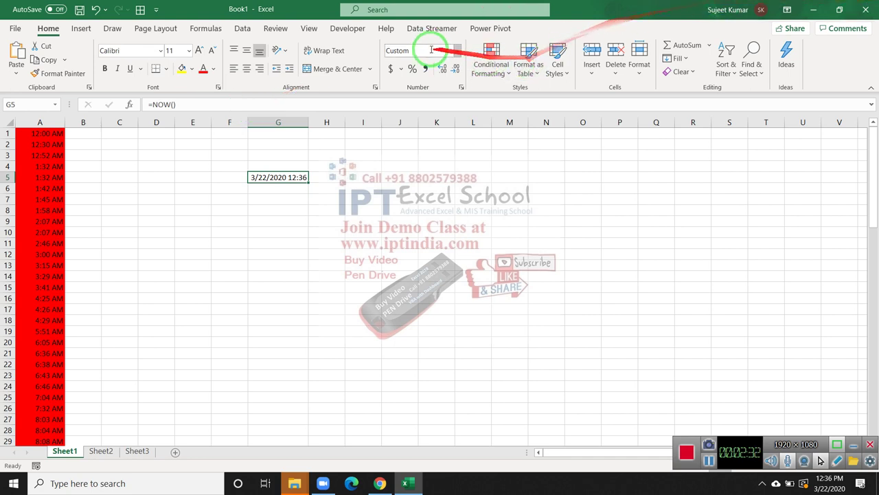
Format G5 as General so it displays the serial number 43912.52547.
click(458, 52)
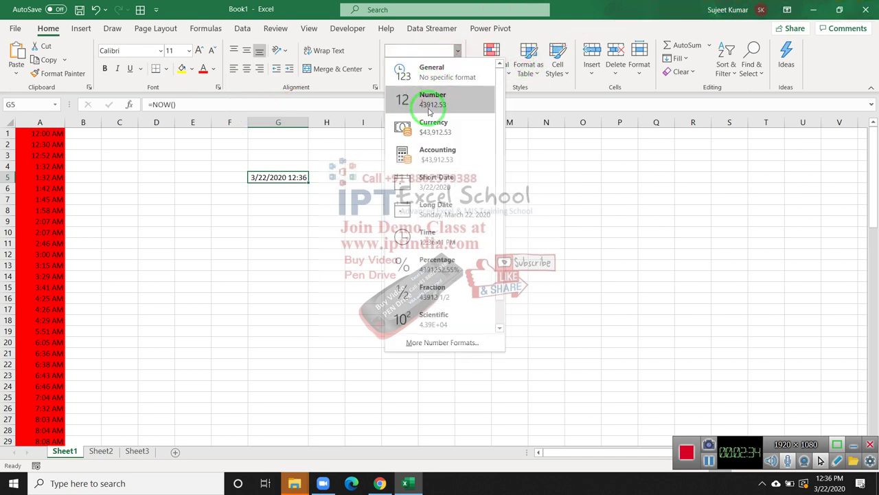
click(432, 77)
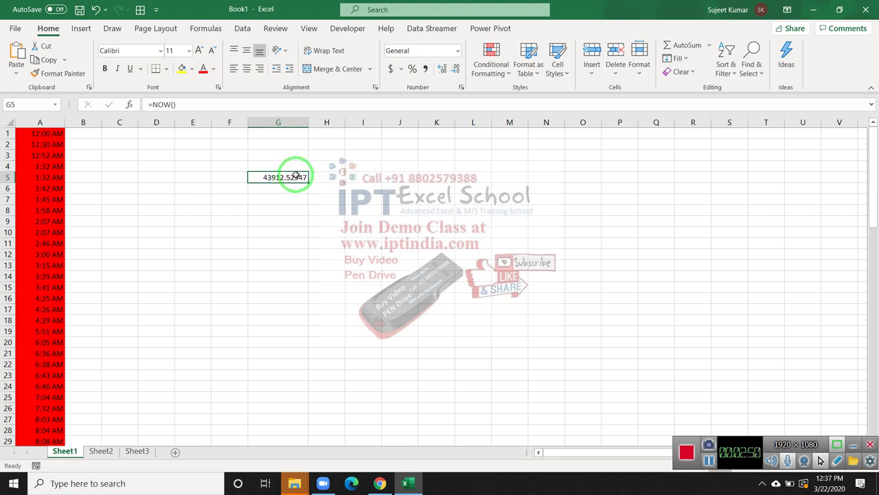
click(316, 178)
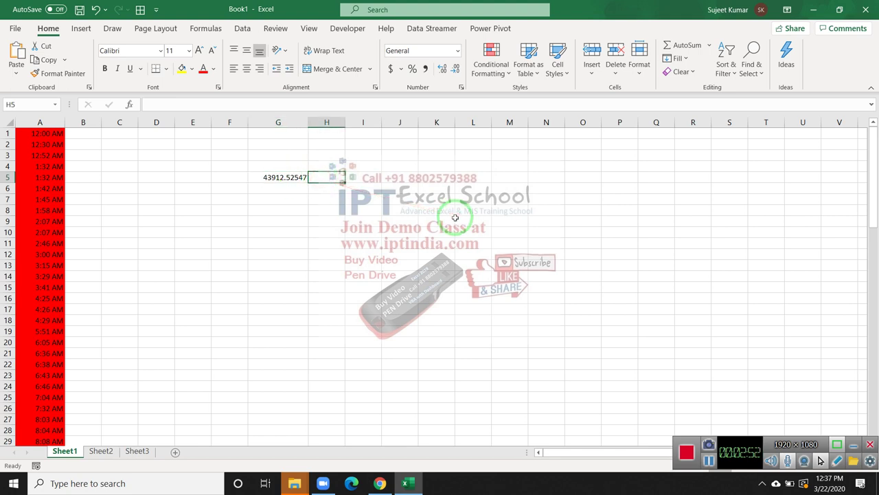
Try out the MOD function in H5 with the test formula =MOD(12,5).
key(F2)
text(=mod)
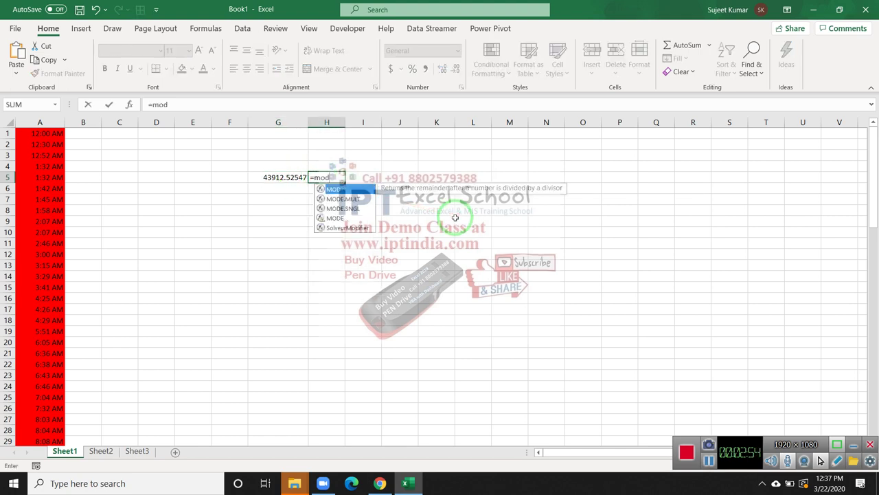
key(Tab)
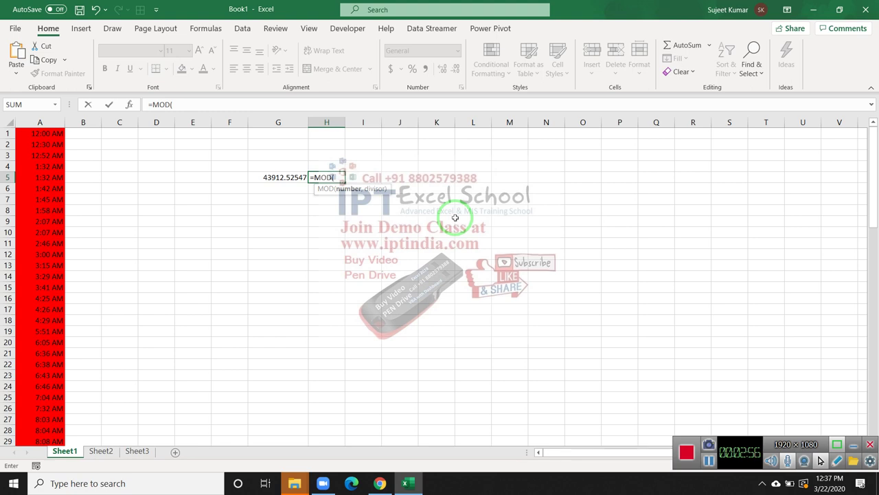
text(12,)
text(4)
key(BackSpace)
text(5)
key(Return)
key(Up)
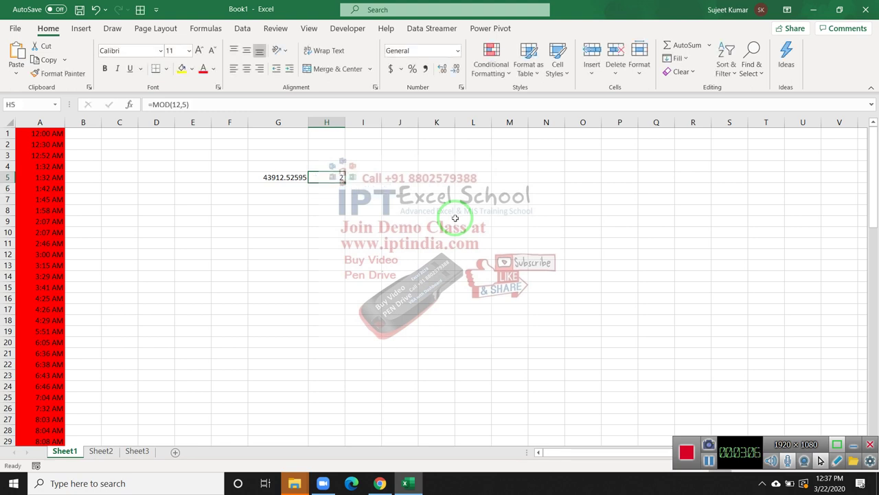
Replace H5's formula with =MOD(G5,1), returning the time fraction 0.526267.
text(=)
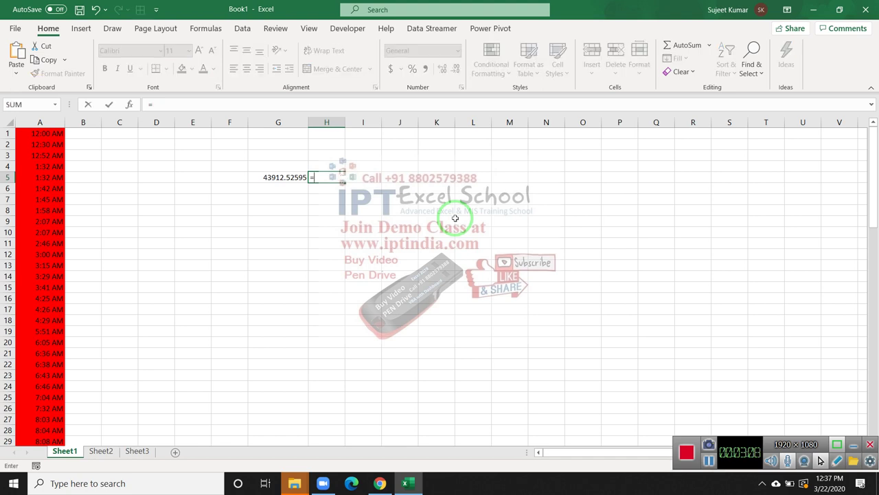
text(mid)
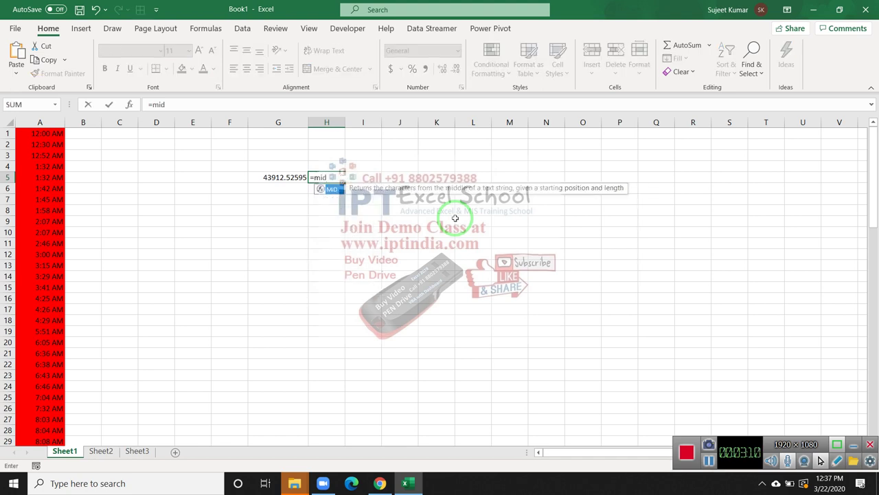
key(BackSpace)
key(BackSpace)
text(od)
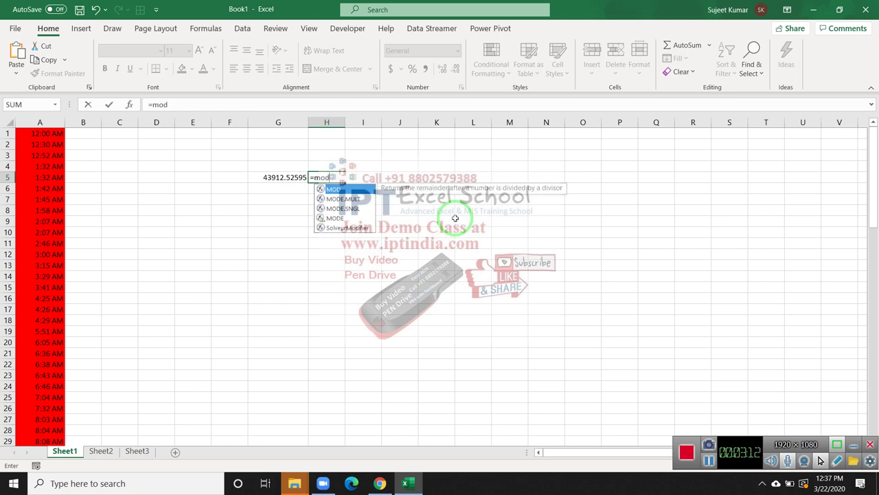
key(Tab)
key(Left)
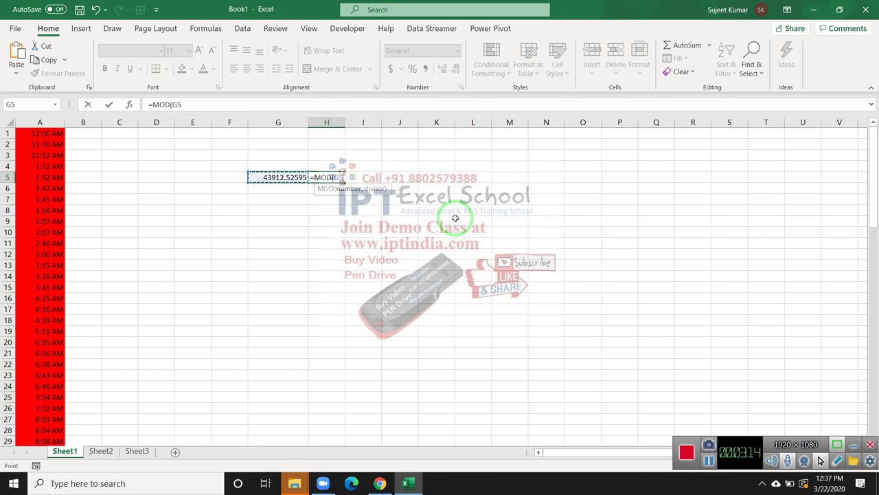
text(,1))
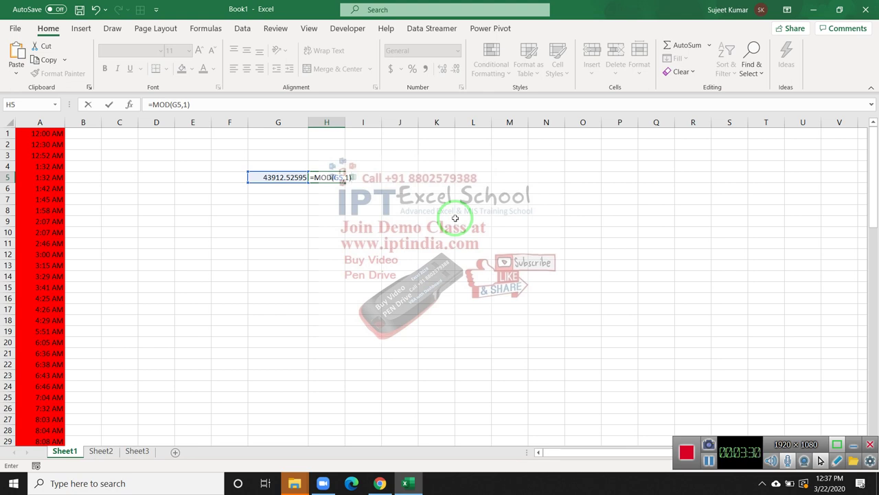
key(ctrl+Return)
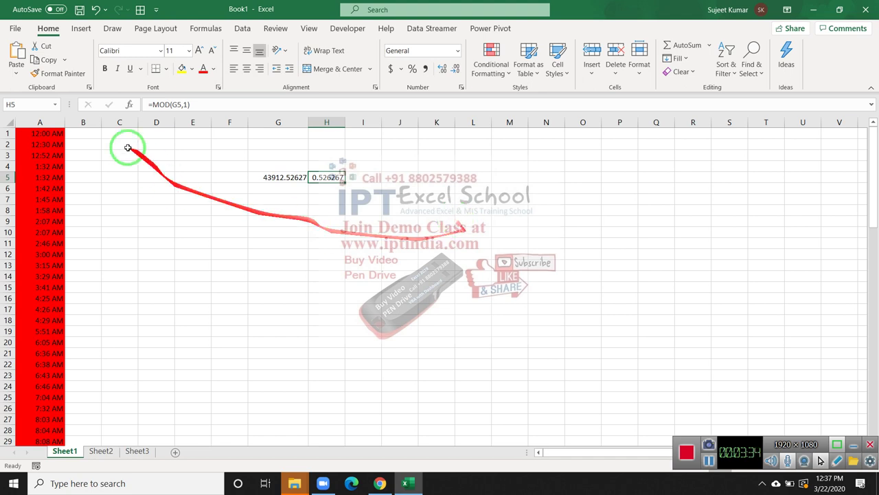
click(30, 143)
click(491, 58)
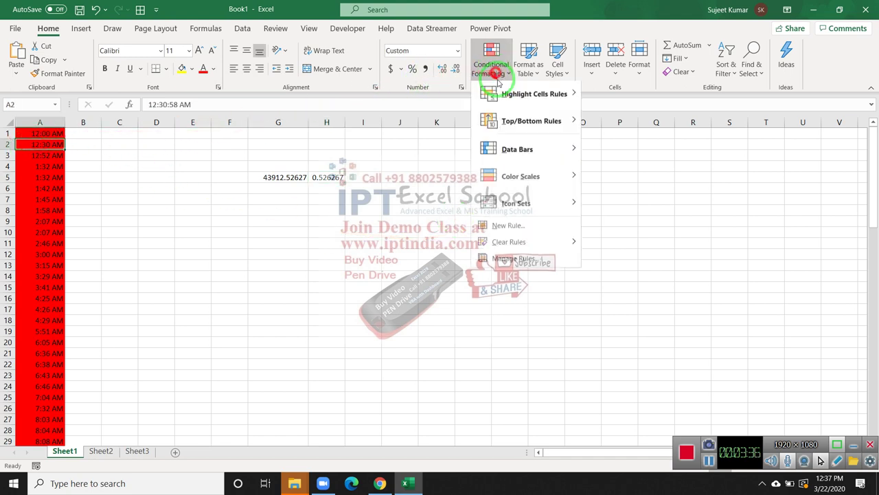
click(493, 261)
double_click(370, 220)
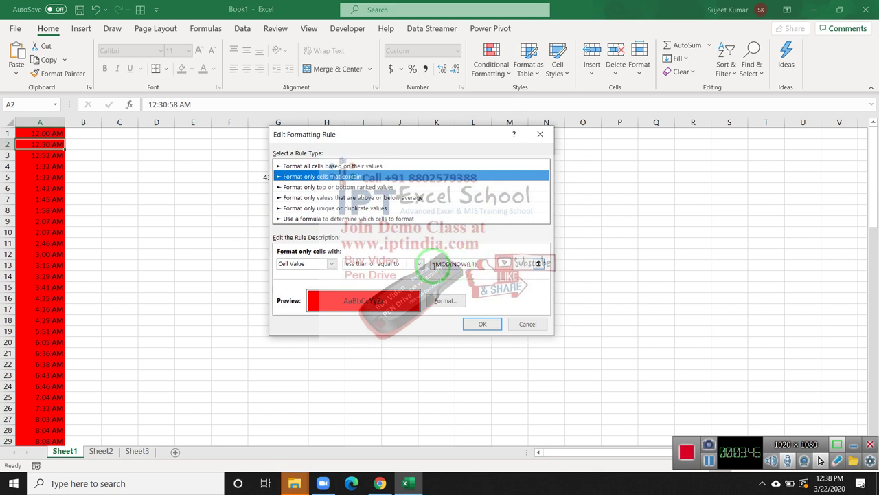
click(526, 324)
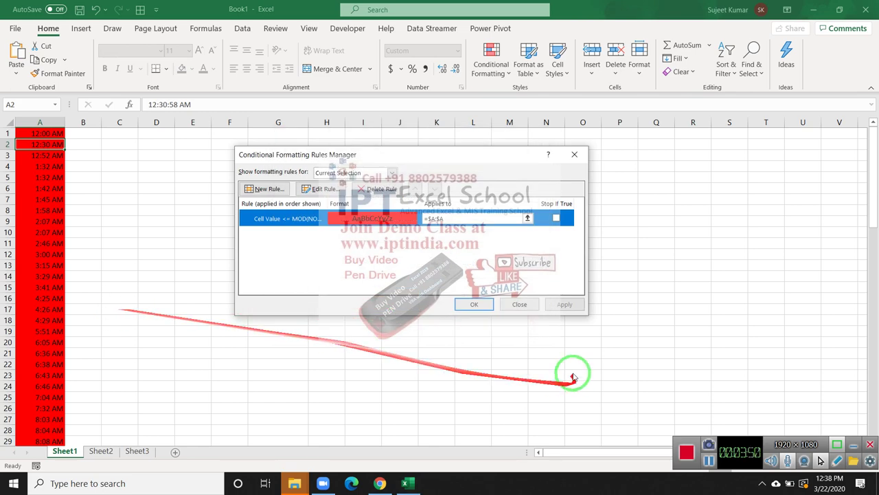
click(519, 305)
scroll(99, 367, down, 2)
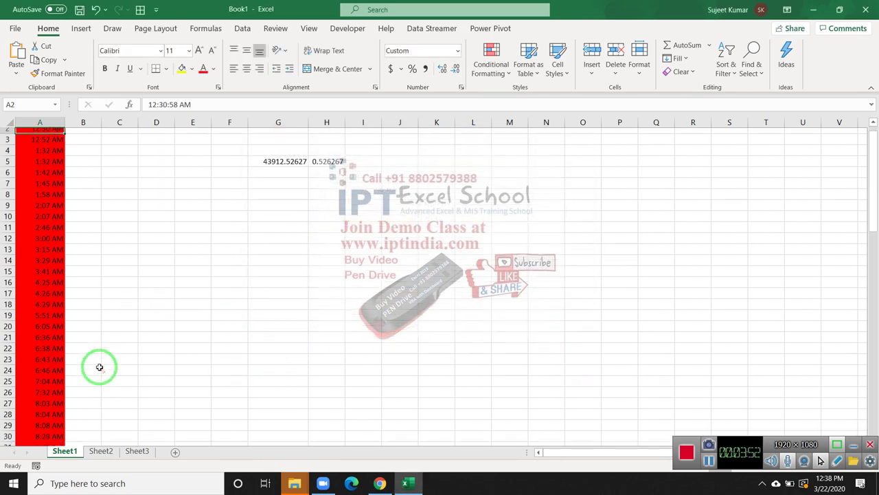
scroll(99, 367, down, 1)
scroll(99, 367, down, 4)
click(28, 232)
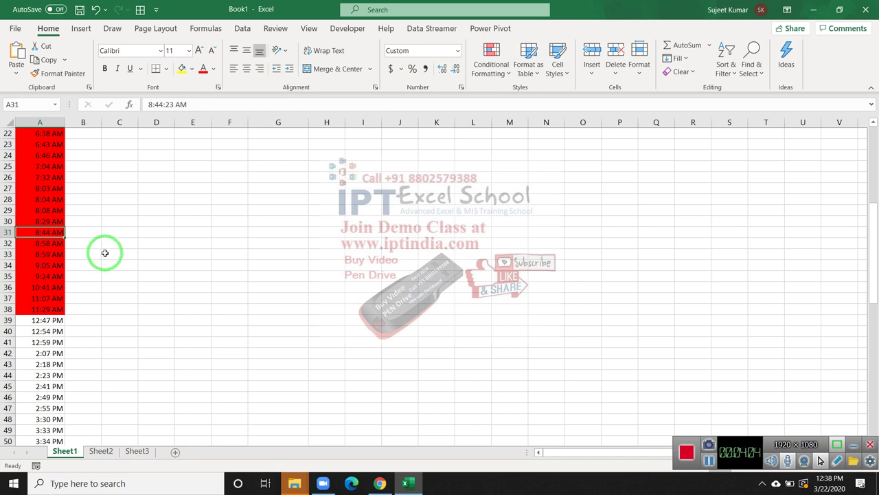
scroll(104, 253, down, 5)
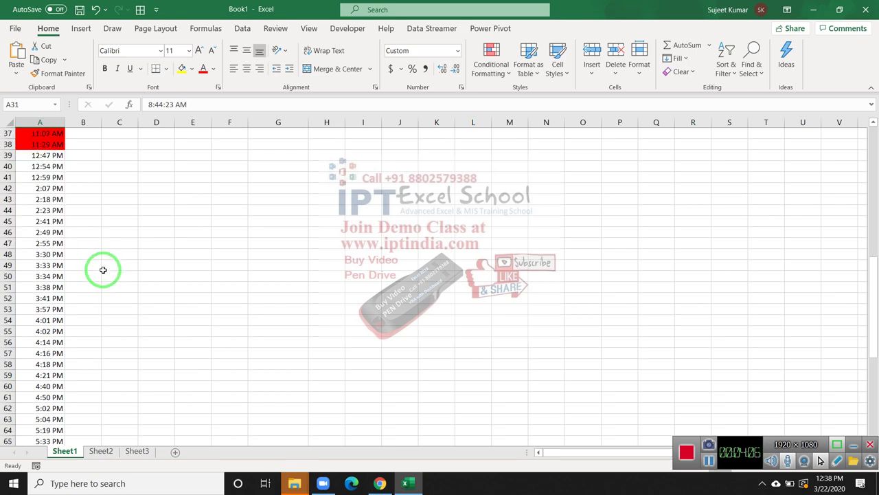
scroll(103, 265, up, 6)
scroll(300, 294, up, 7)
Minimize the Excel window with the red-highlighted times to show the desktop.
click(815, 10)
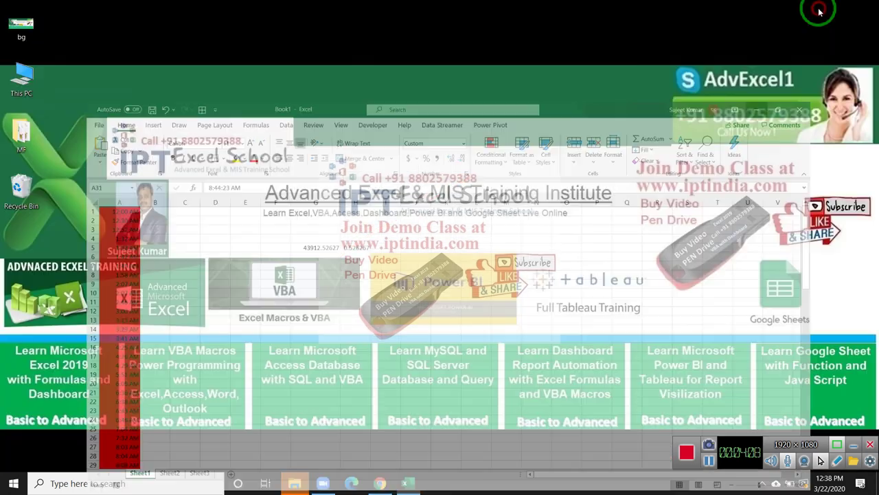